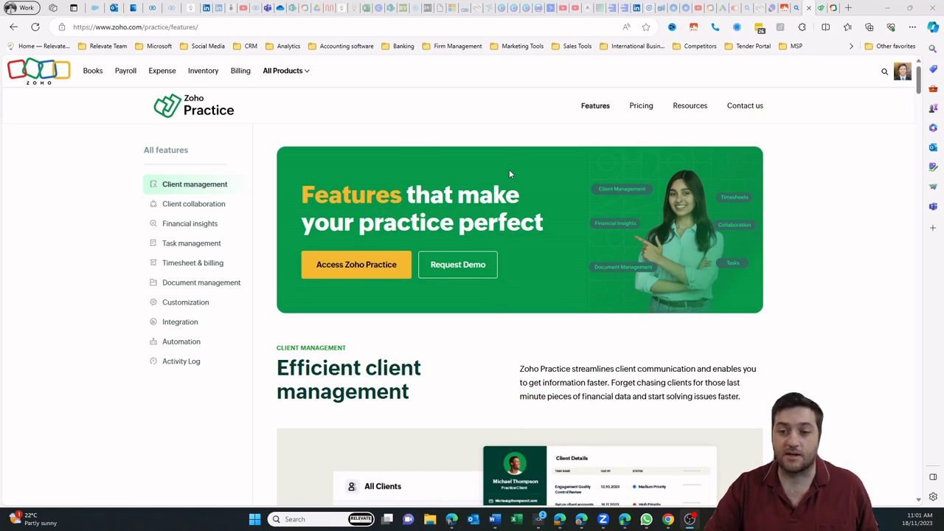
Step: Read through every section of the features overview page, then switch to the Zoho Practice dashboard tab
scroll(509, 174, down, 3)
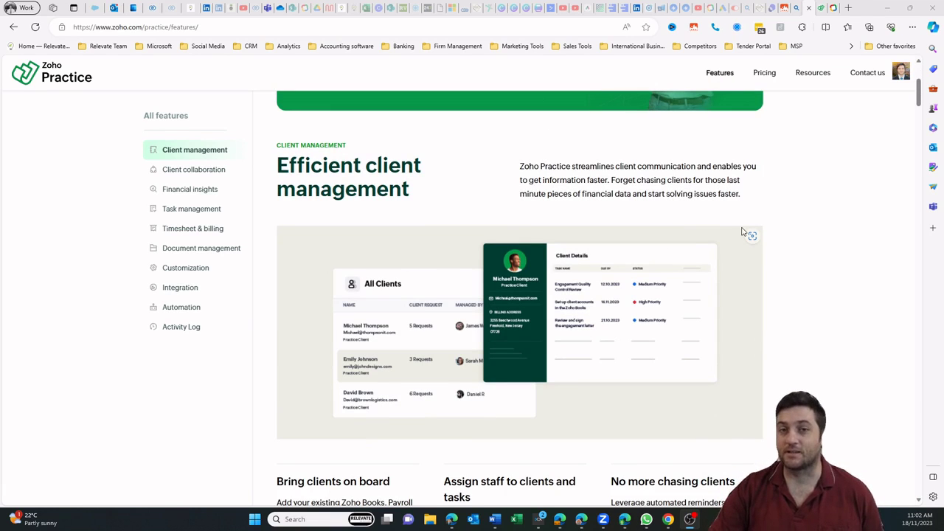
scroll(743, 232, down, 2)
scroll(743, 231, down, 2)
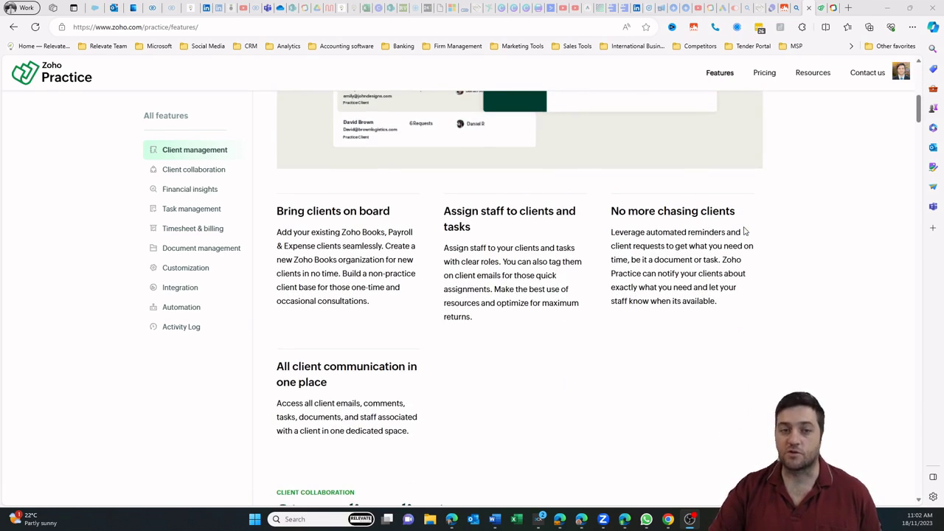
scroll(743, 232, down, 1)
scroll(744, 231, down, 5)
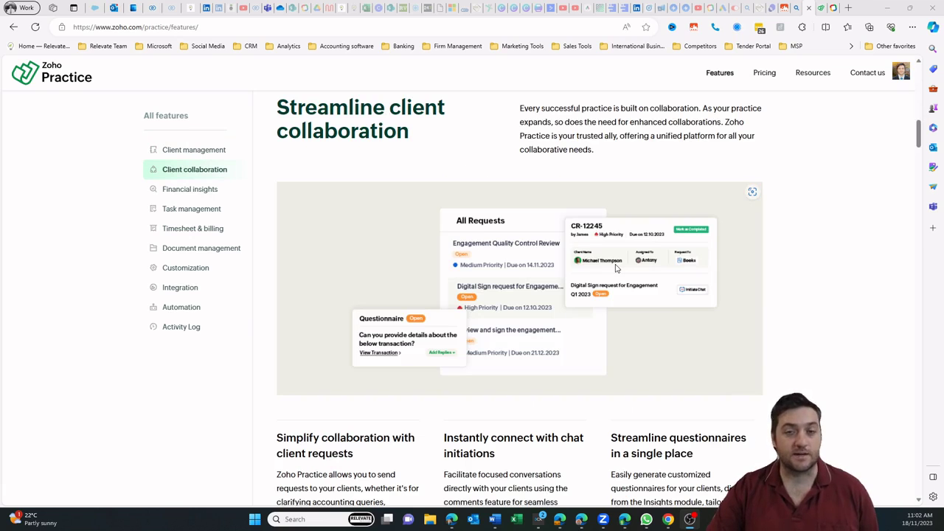
scroll(616, 268, down, 8)
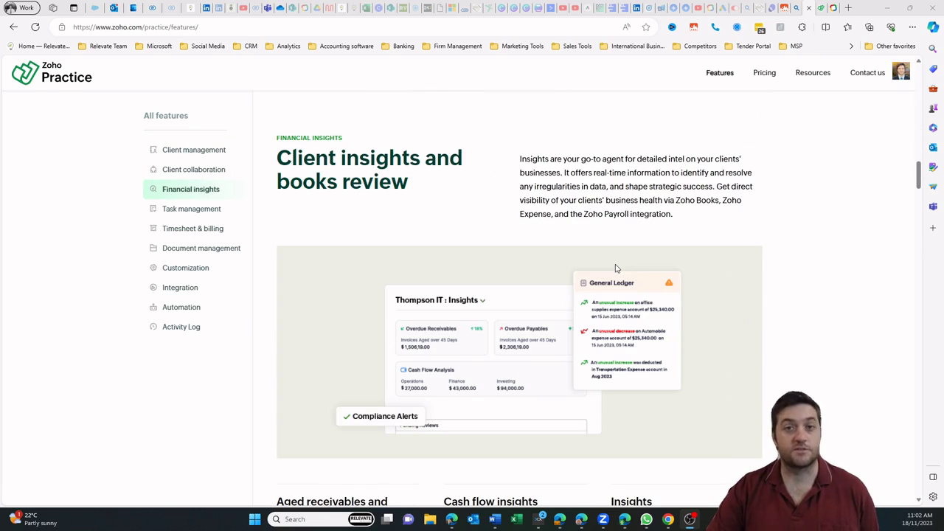
scroll(615, 268, down, 7)
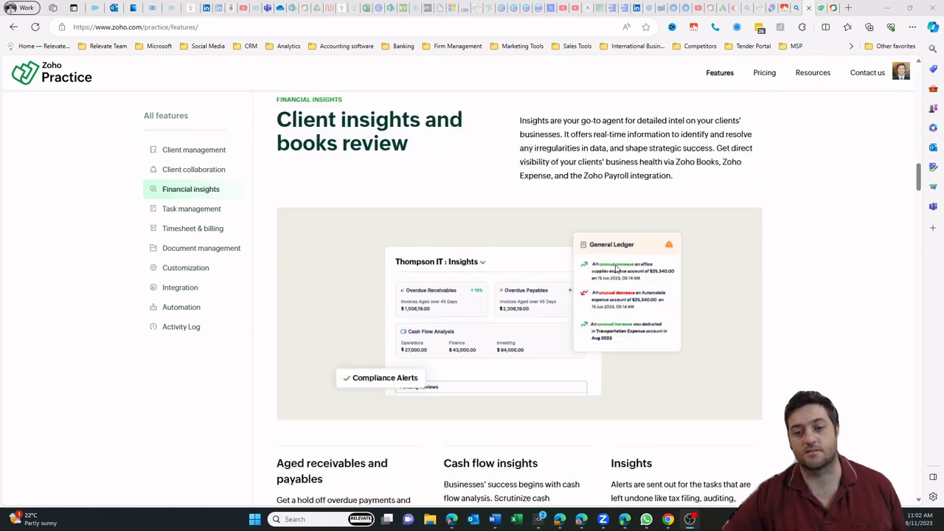
scroll(614, 272, down, 1)
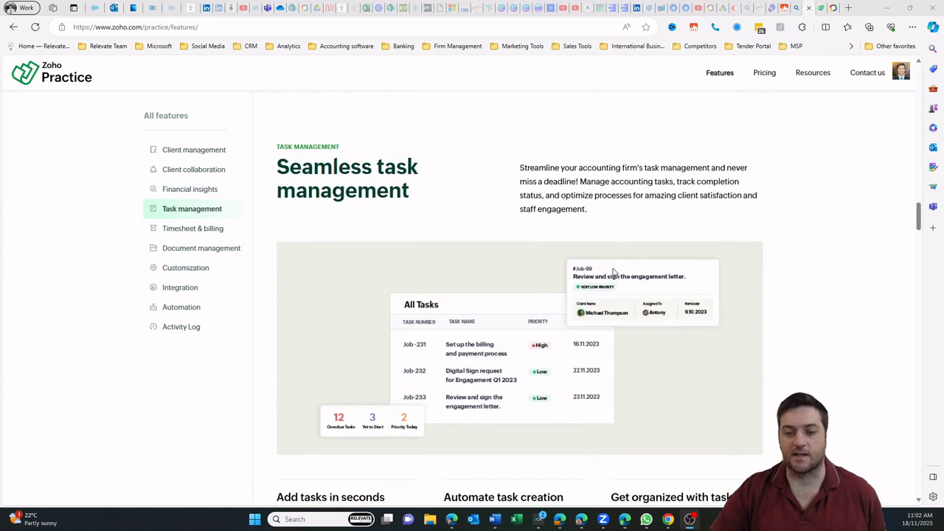
scroll(827, 235, down, 7)
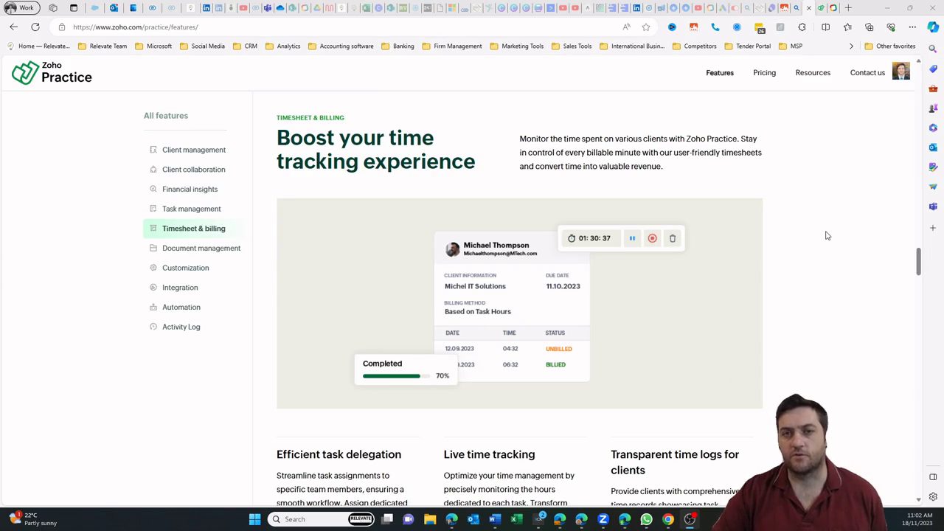
scroll(827, 236, down, 7)
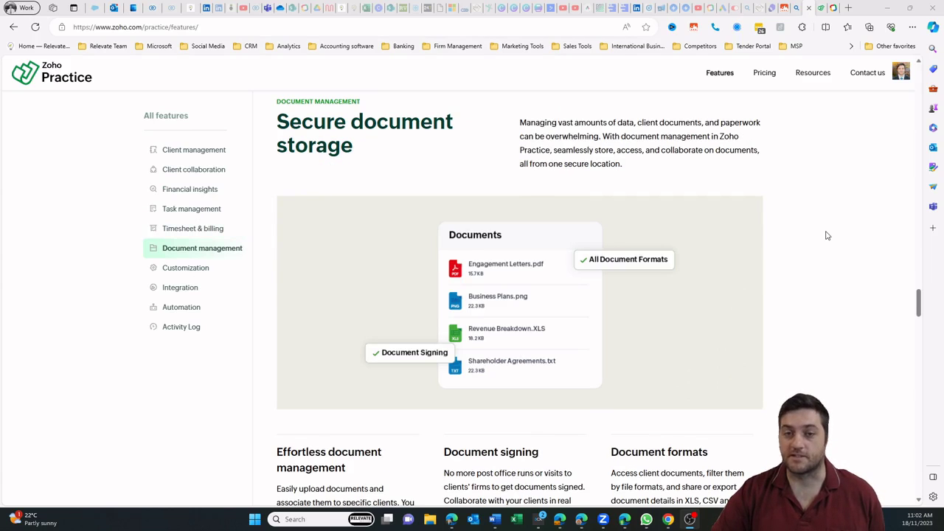
scroll(826, 235, down, 7)
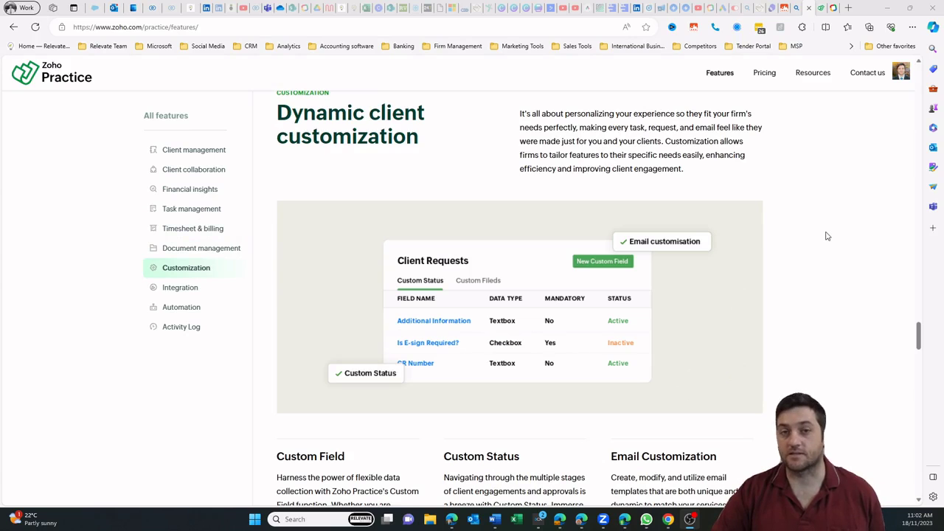
key(ctrl+Tab)
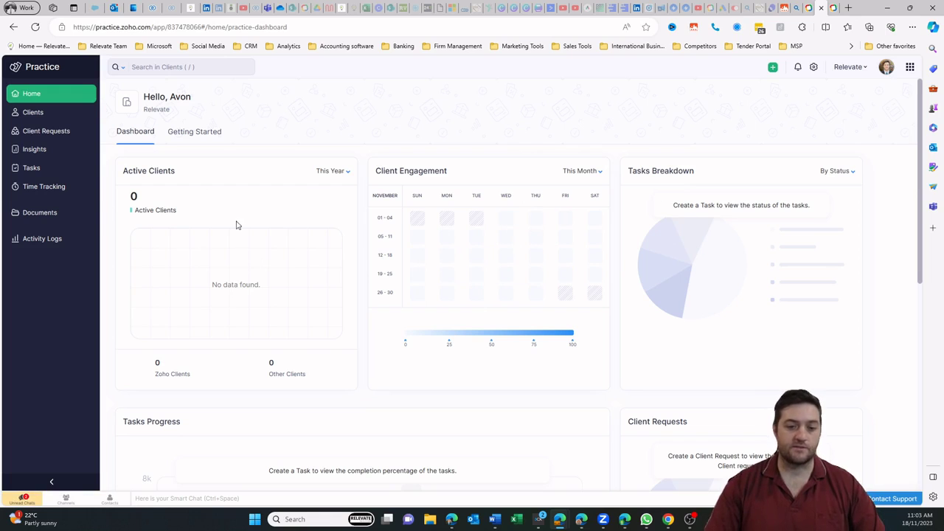
Step: Review the dashboard down to the Unbilled Tasks panel, then go to the Clients module
scroll(238, 226, down, 3)
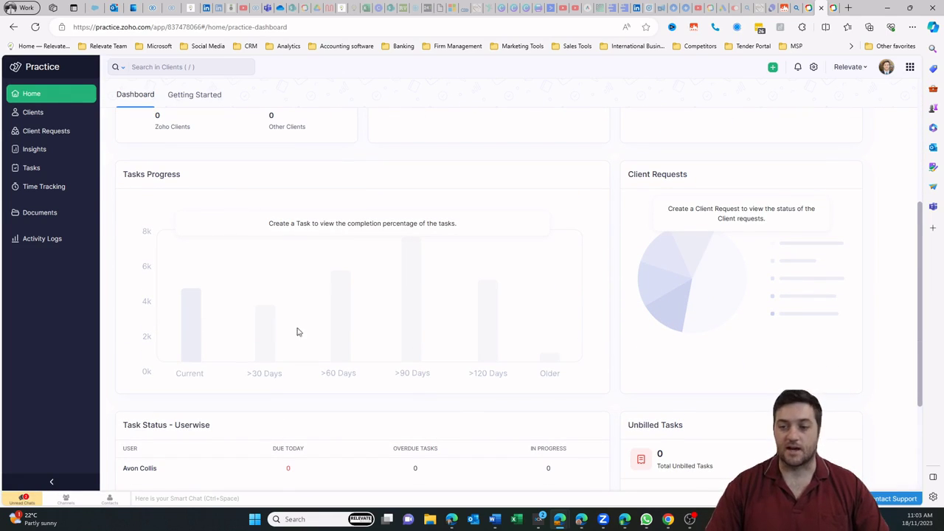
scroll(397, 341, down, 1)
scroll(396, 341, down, 2)
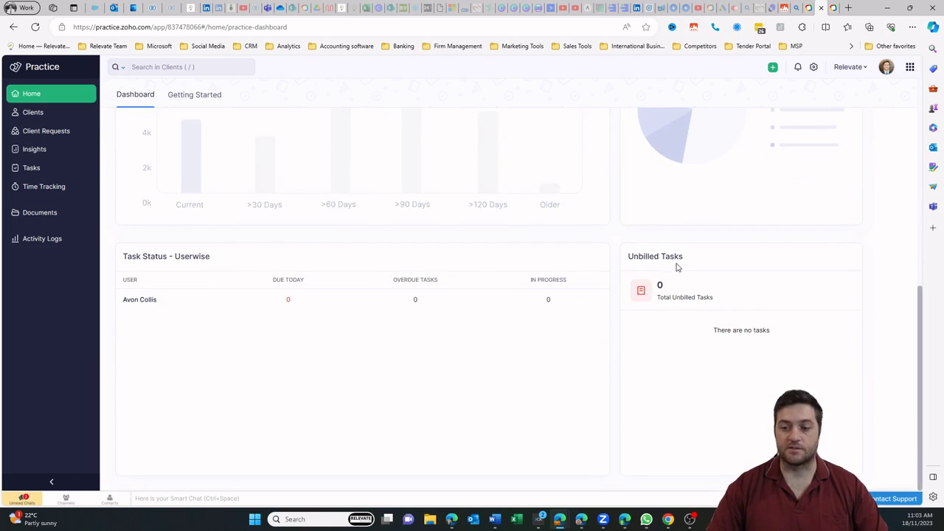
click(34, 112)
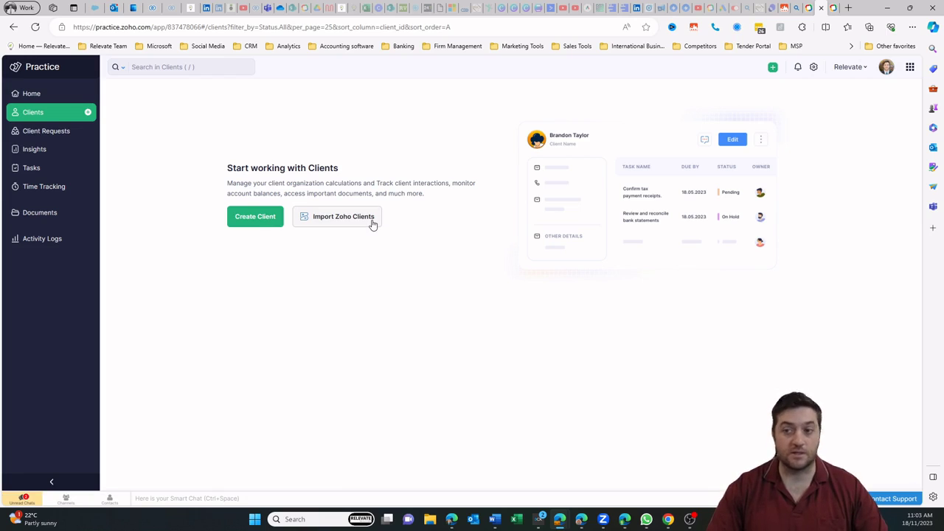
Step: Look over a New Client form with Zoho Payroll as its service, leave it unsaved, and visit Client Requests
click(248, 219)
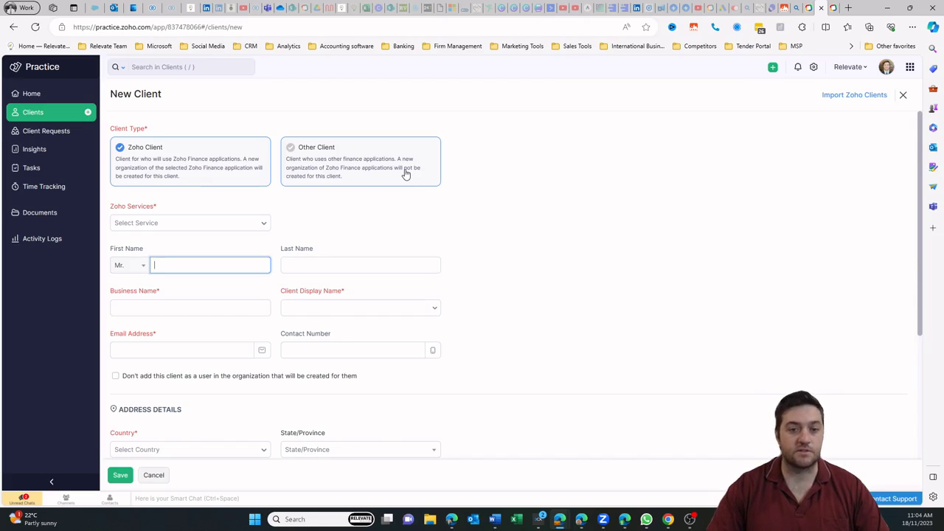
scroll(192, 177, down, 1)
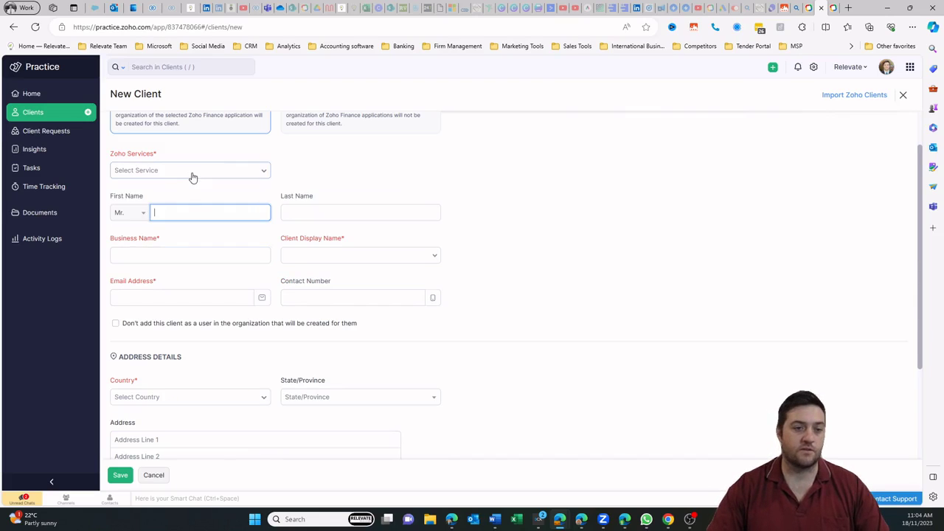
click(192, 172)
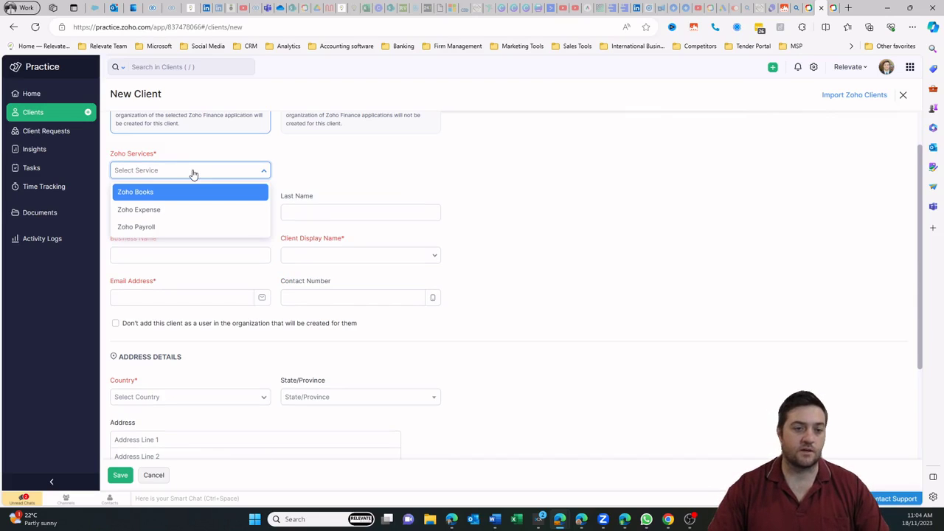
click(203, 220)
scroll(295, 222, down, 2)
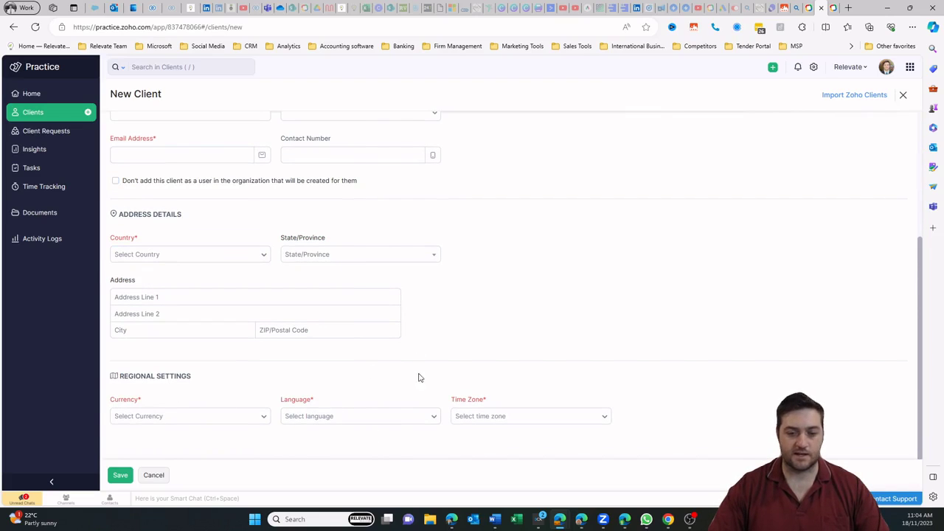
click(32, 131)
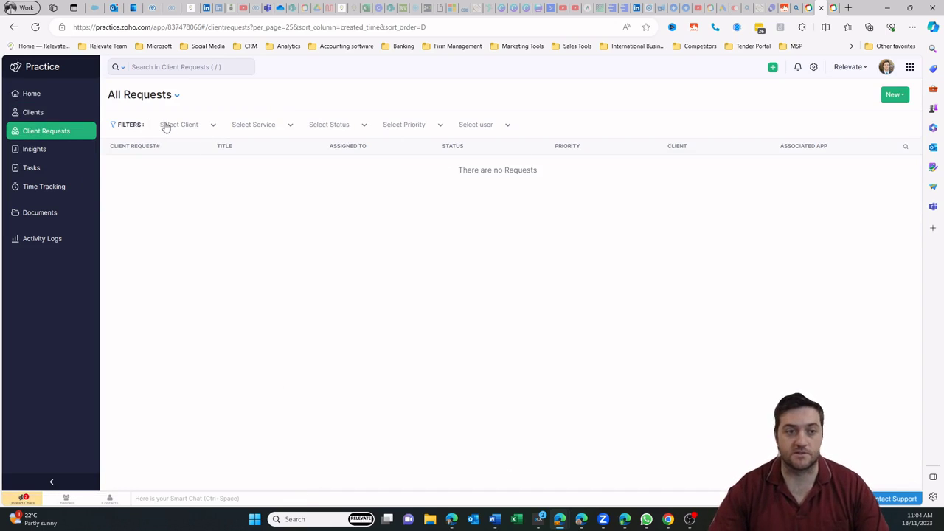
click(889, 98)
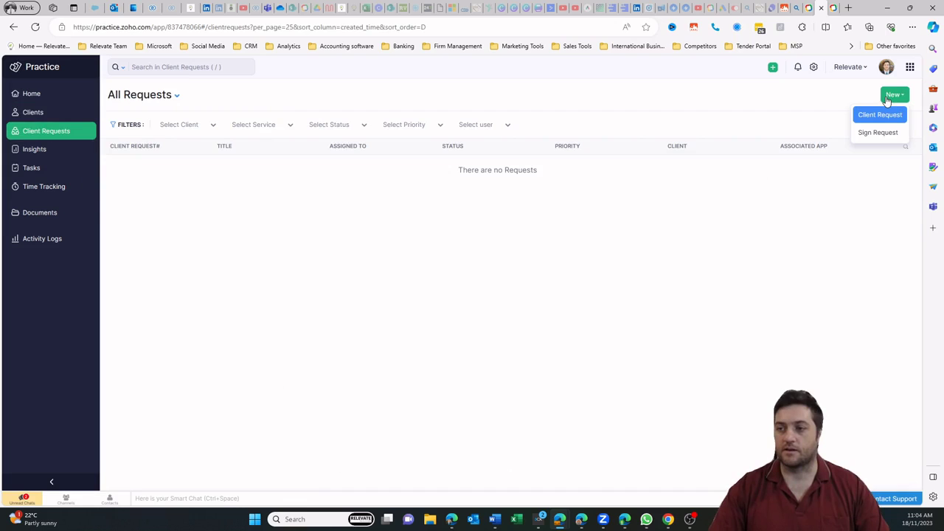
click(876, 116)
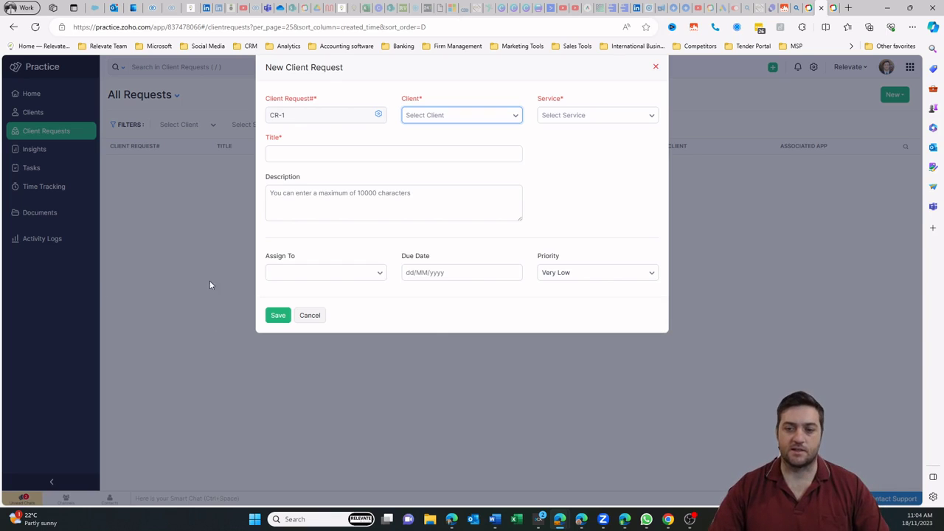
click(309, 316)
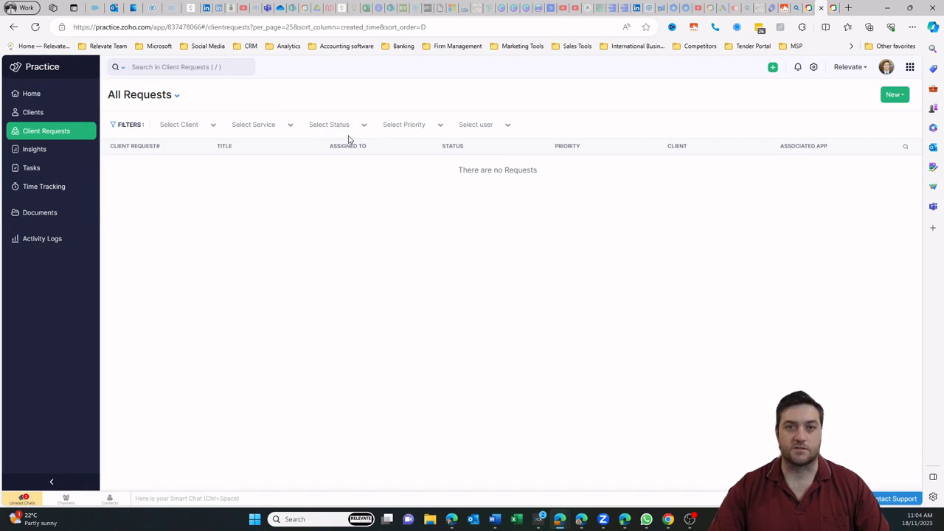
Step: Visit Insights, then open a blank New Task form (TASK-1) from the Tasks module
click(53, 153)
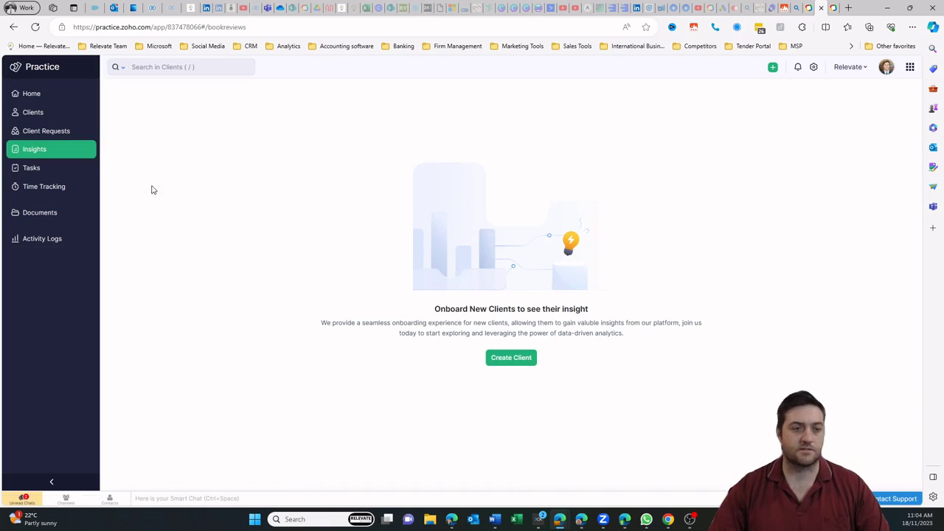
click(42, 113)
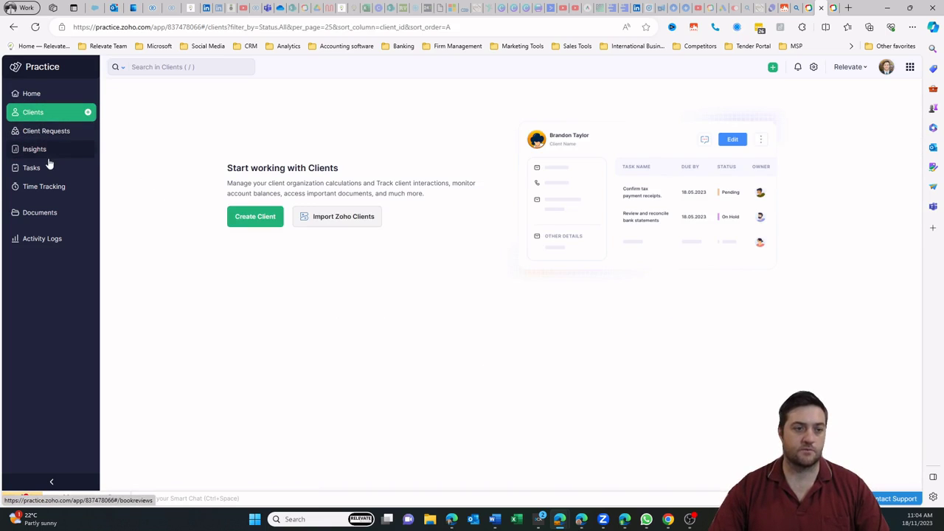
click(49, 150)
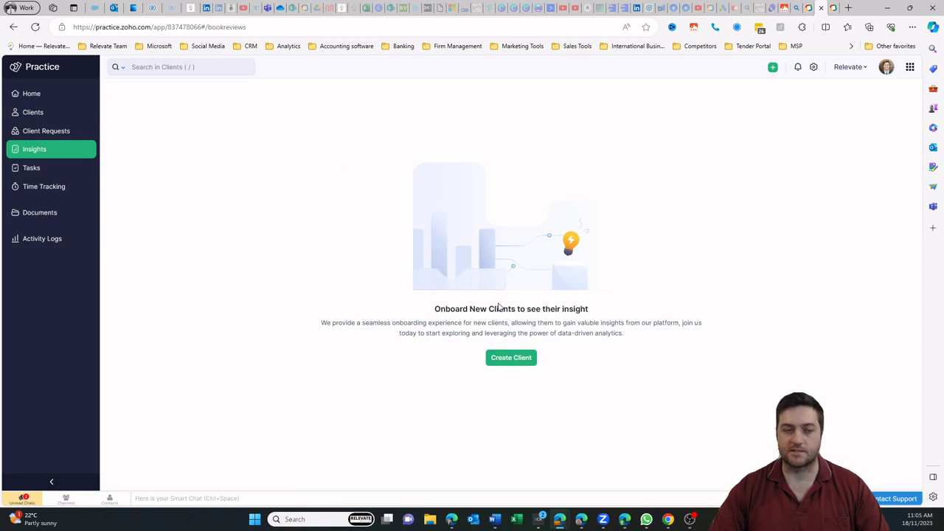
click(42, 172)
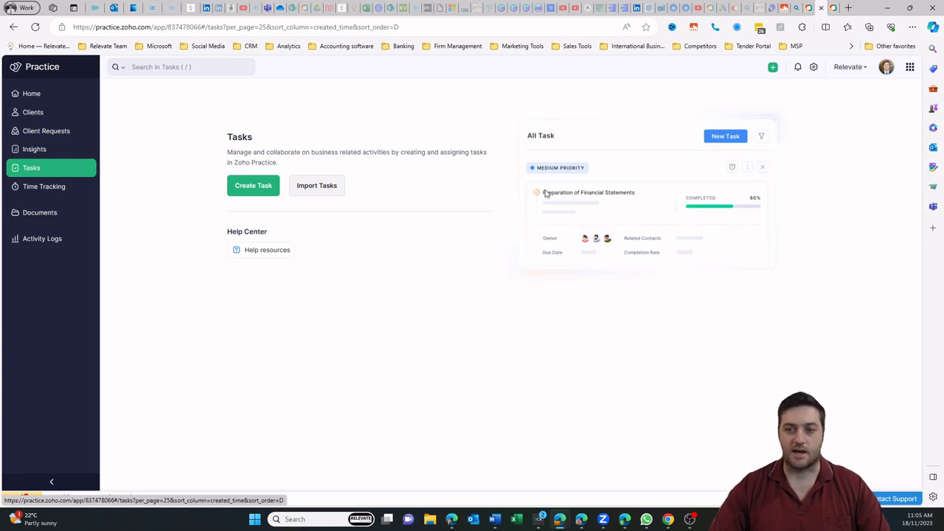
click(254, 186)
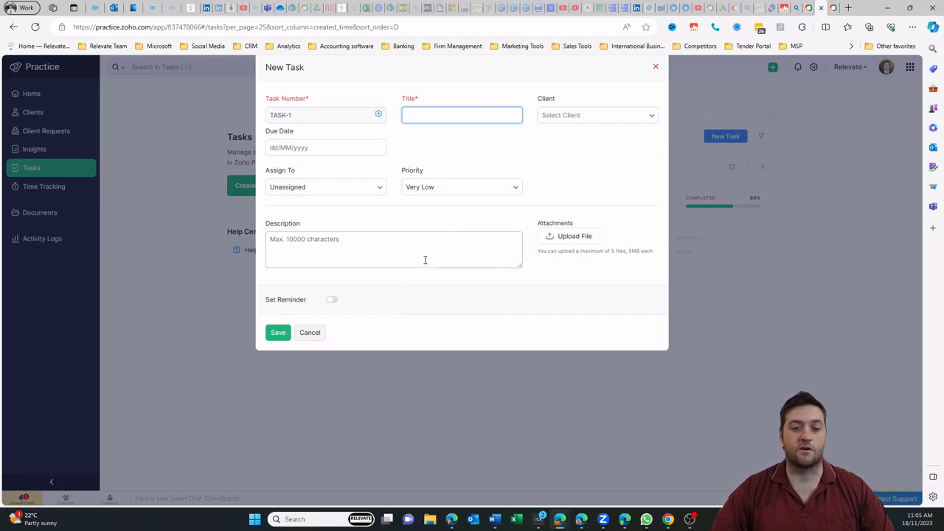
Step: Discard the new task and try the Time Tracking timer without starting it
click(309, 335)
click(59, 188)
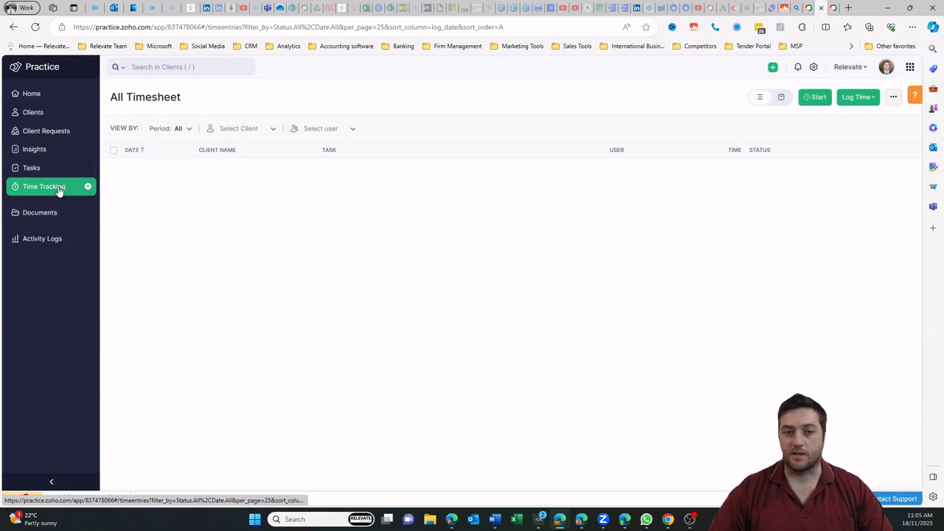
click(818, 100)
click(361, 150)
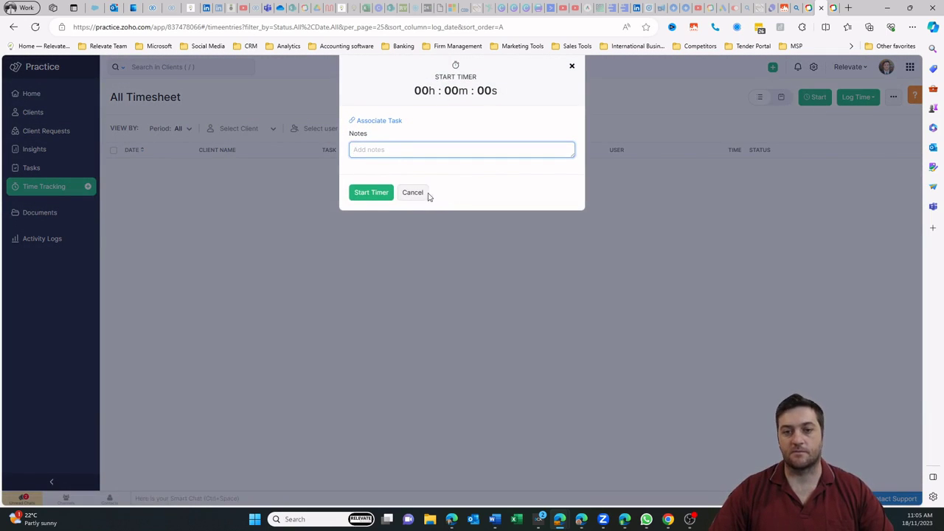
click(414, 193)
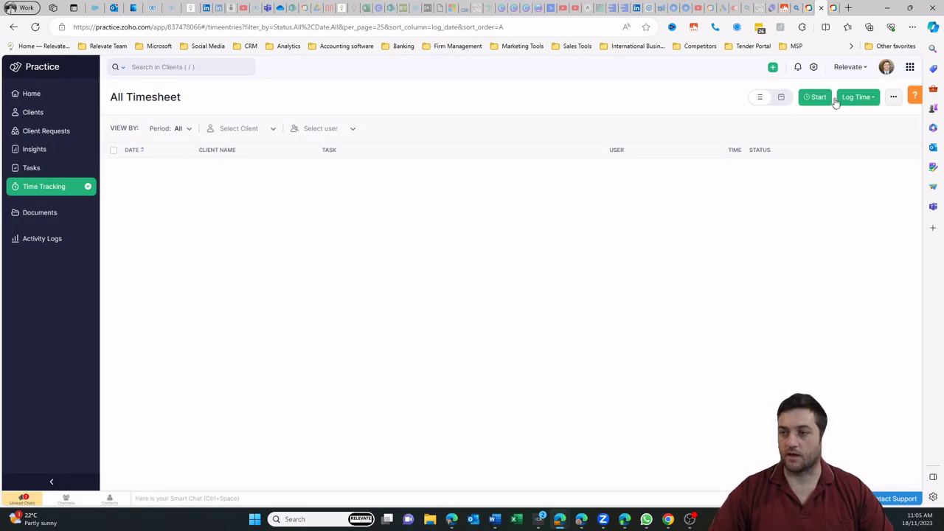
Step: Preview the Log Time entry form and the Weekly Log, then move on to Documents
click(857, 100)
click(838, 121)
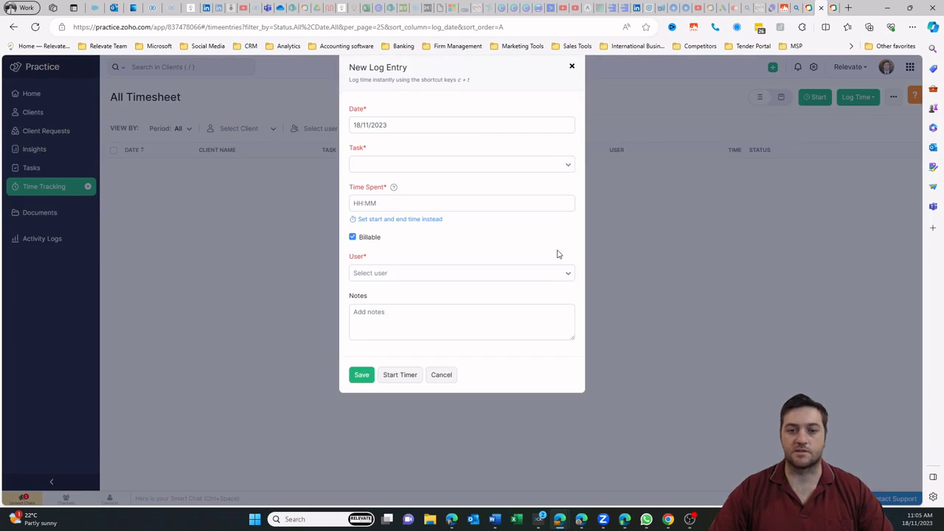
key(Escape)
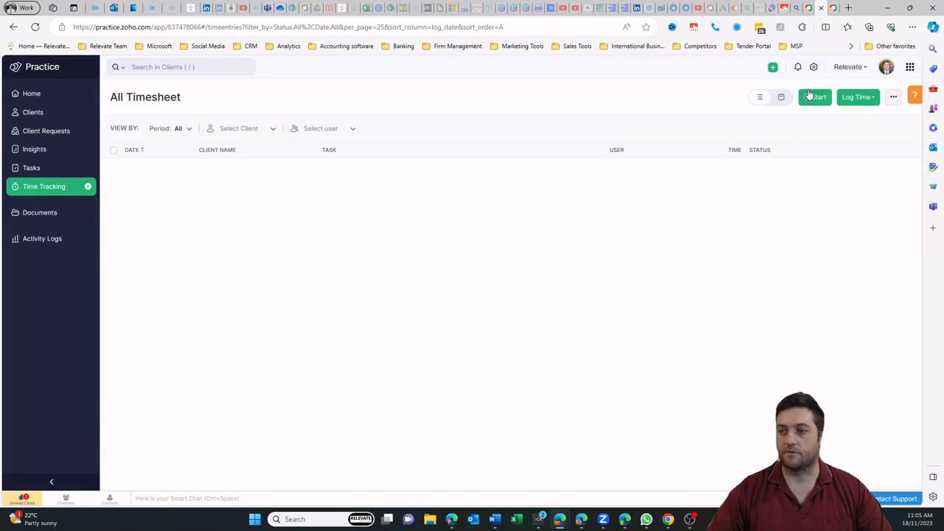
click(857, 101)
click(845, 135)
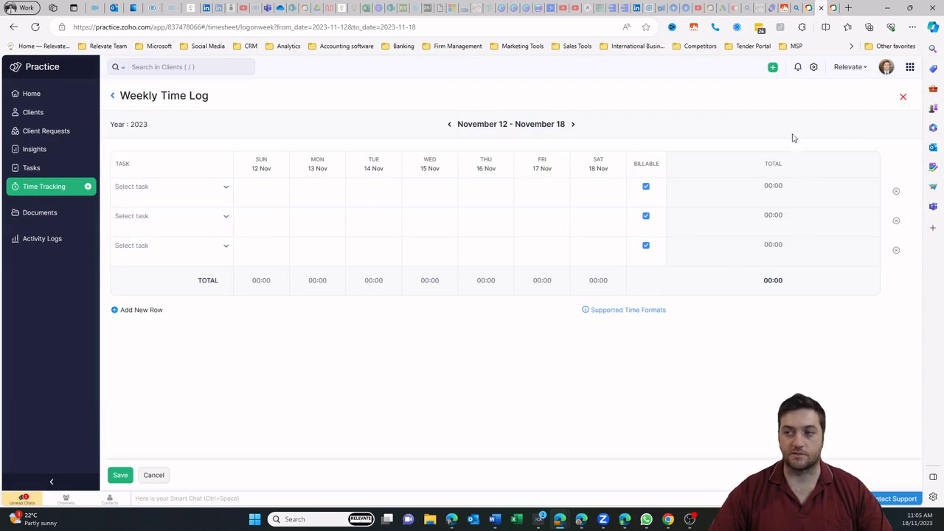
click(38, 212)
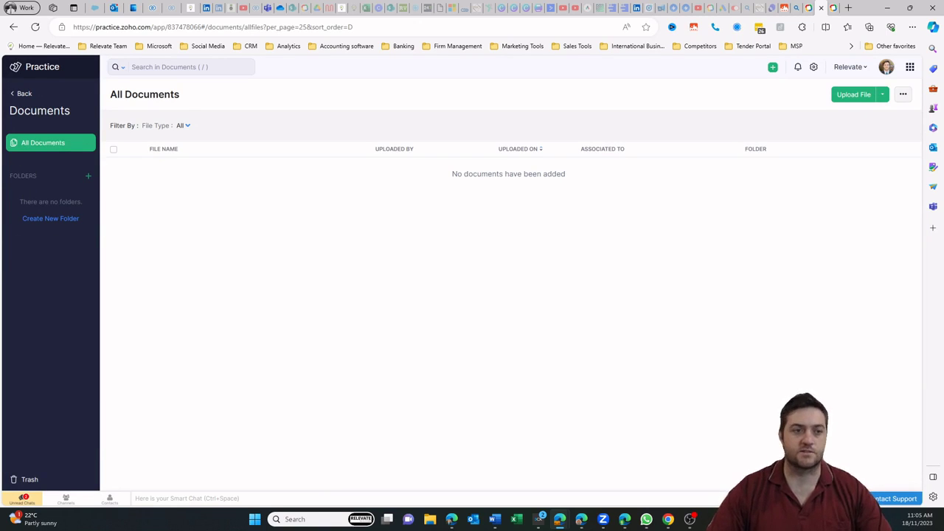
Step: Return to the main module list, view Activity Logs, then open Settings
click(24, 94)
click(53, 241)
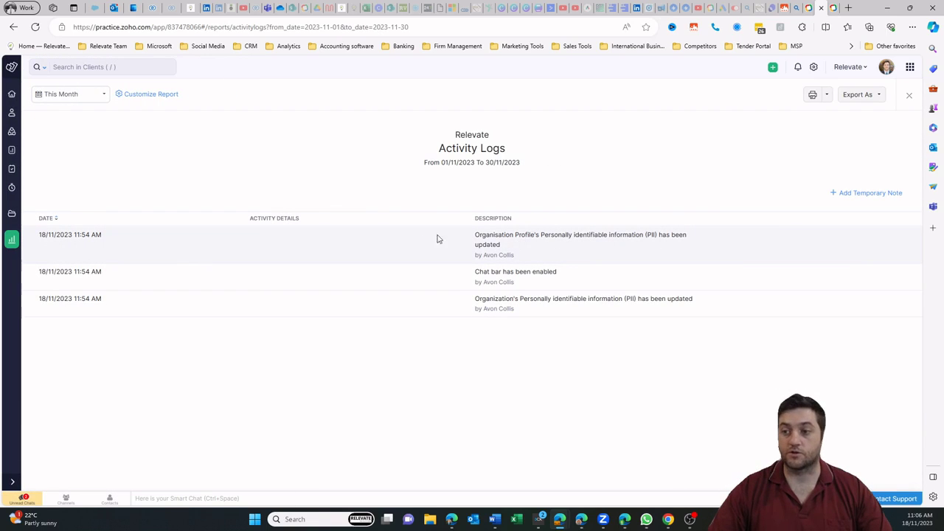
click(813, 67)
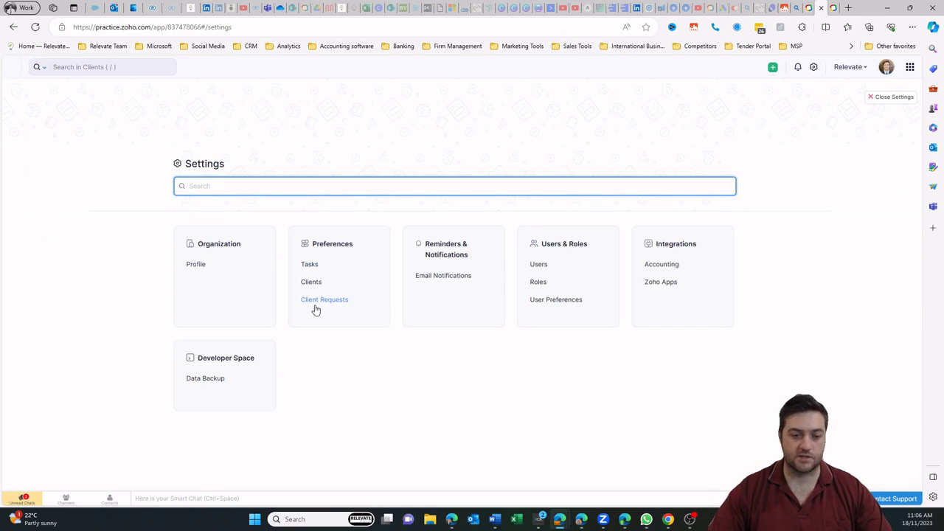
Step: Browse the Tasks preferences, Reminders & Notifications, and the Accounting and Zoho Apps integrations
click(309, 264)
scroll(358, 291, down, 2)
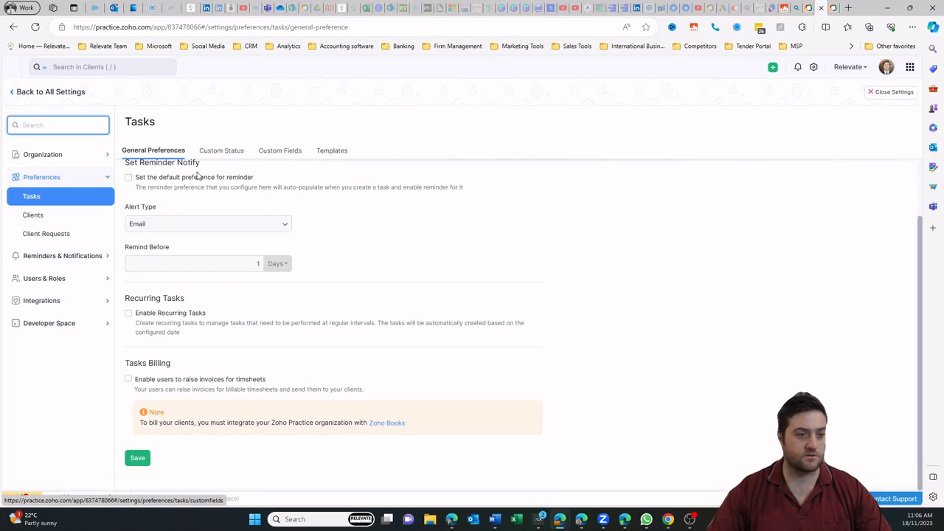
click(63, 255)
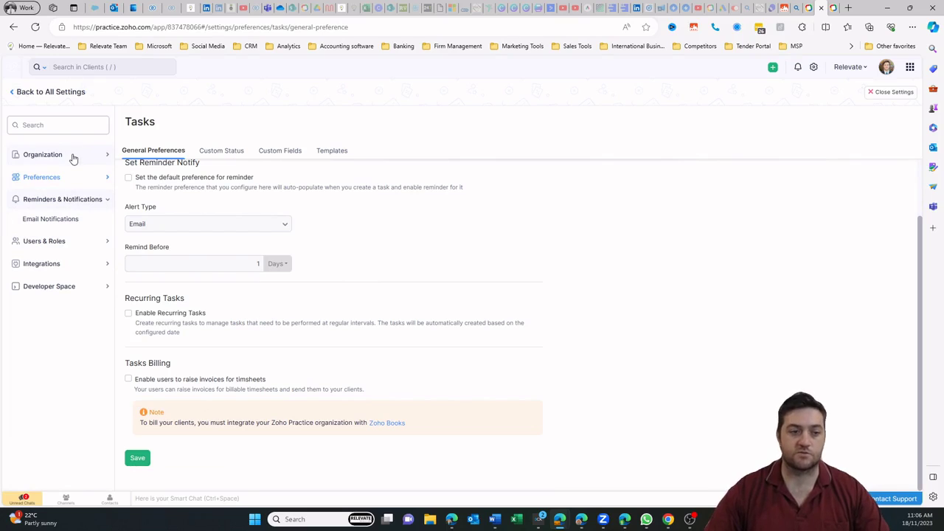
click(53, 263)
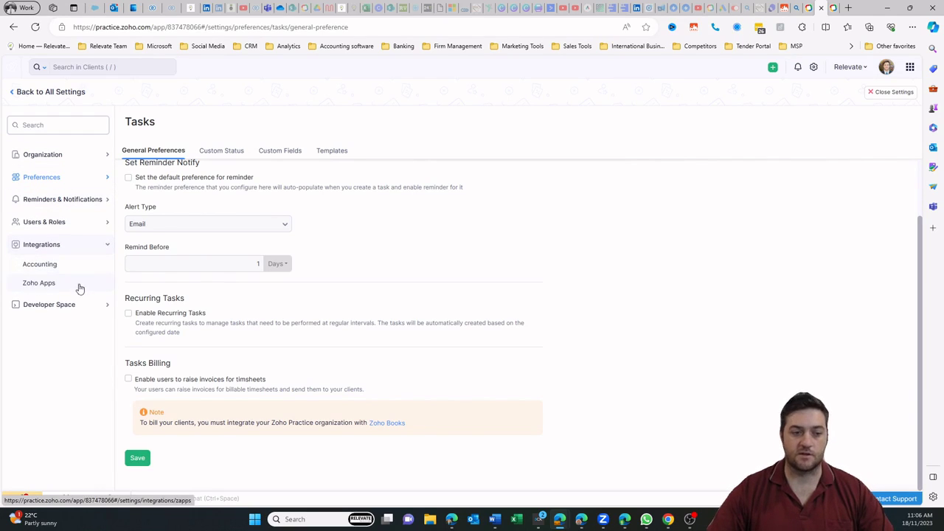
click(67, 270)
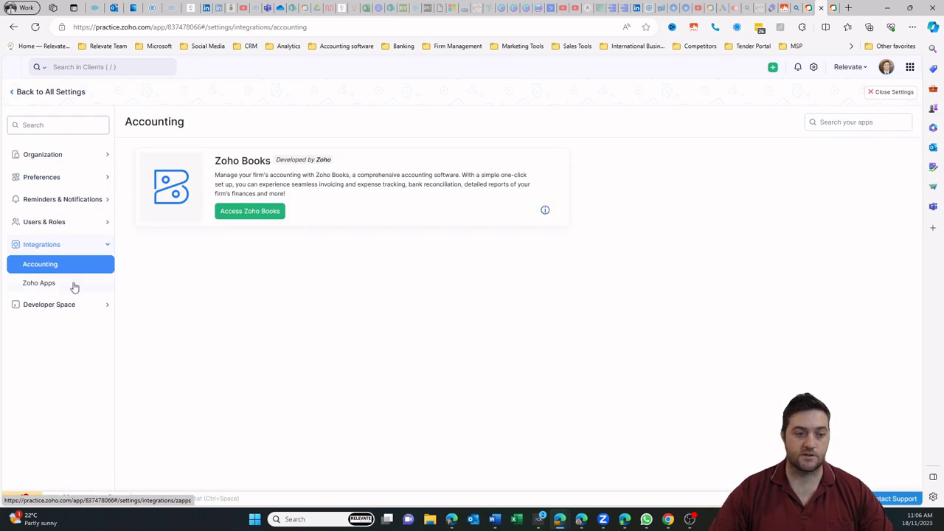
click(74, 285)
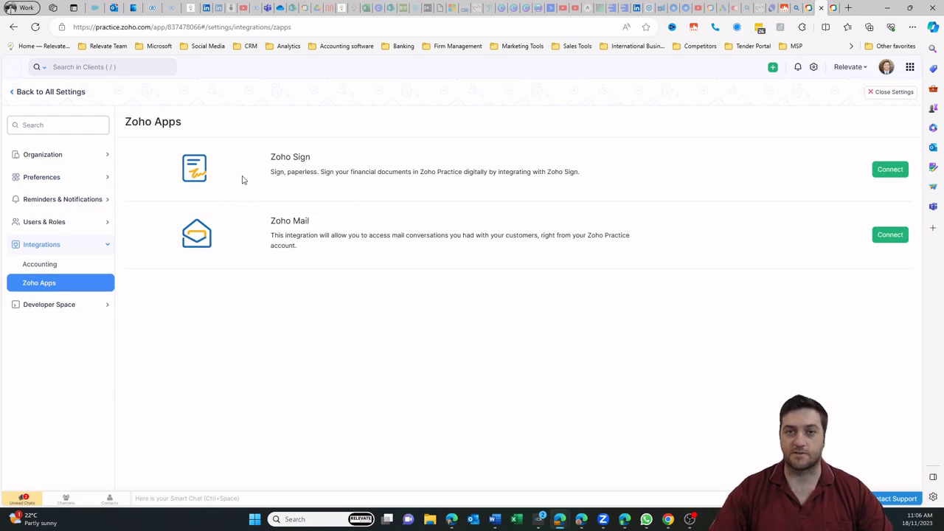
Step: Check Developer Space and the Users & Roles list (only Admin), then close Settings to Home
click(62, 306)
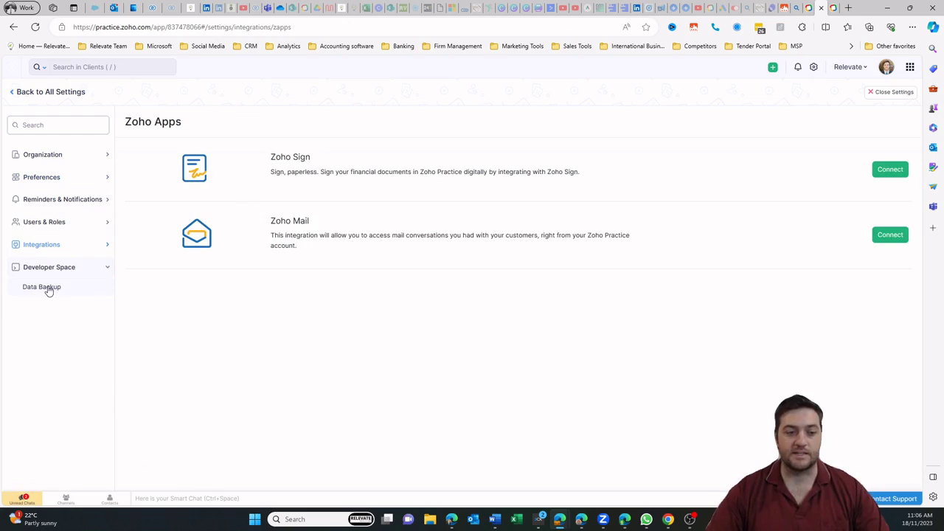
click(63, 223)
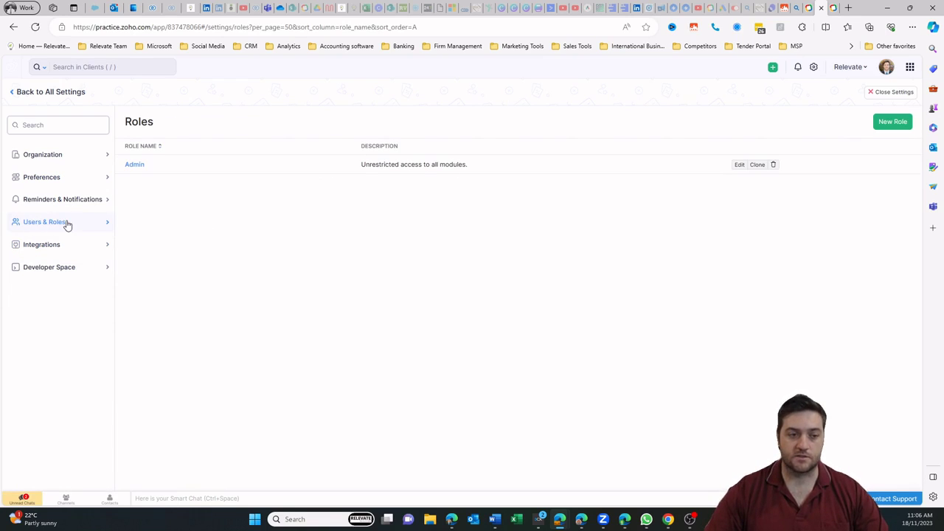
click(66, 223)
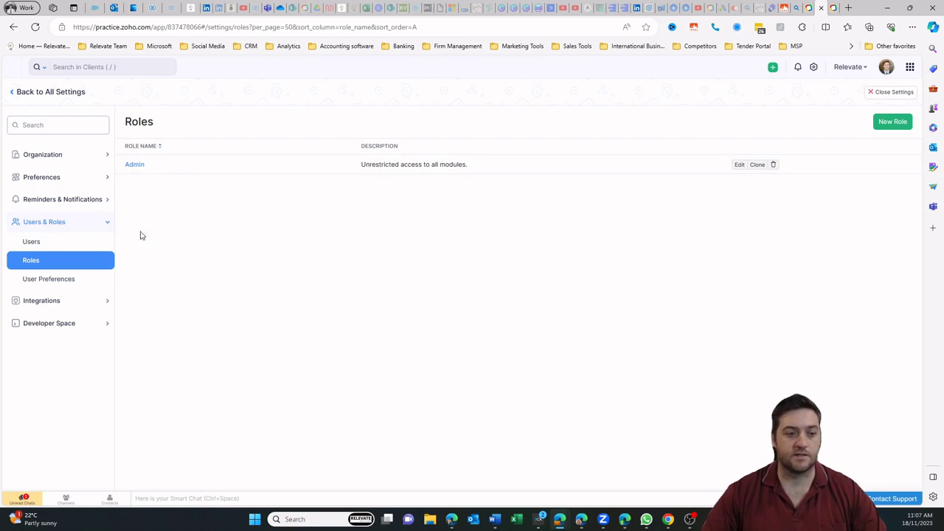
click(813, 67)
key(Escape)
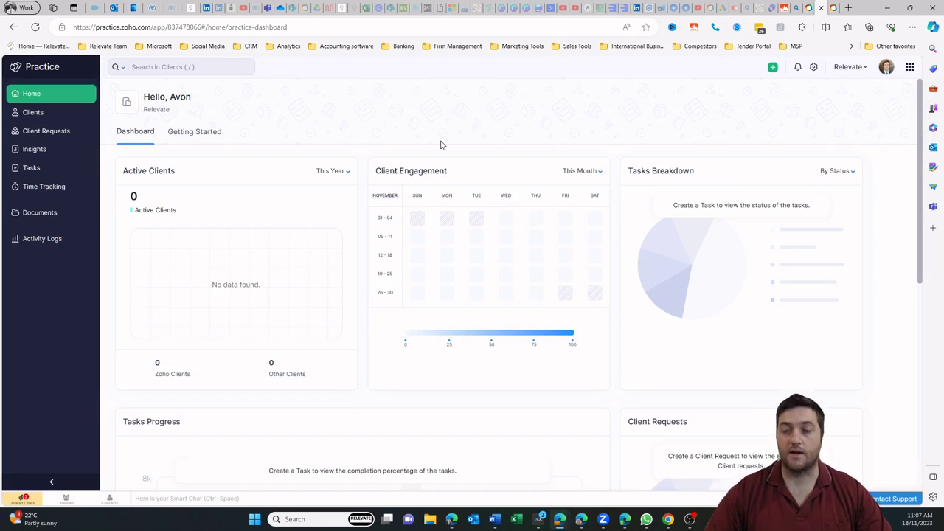
click(772, 67)
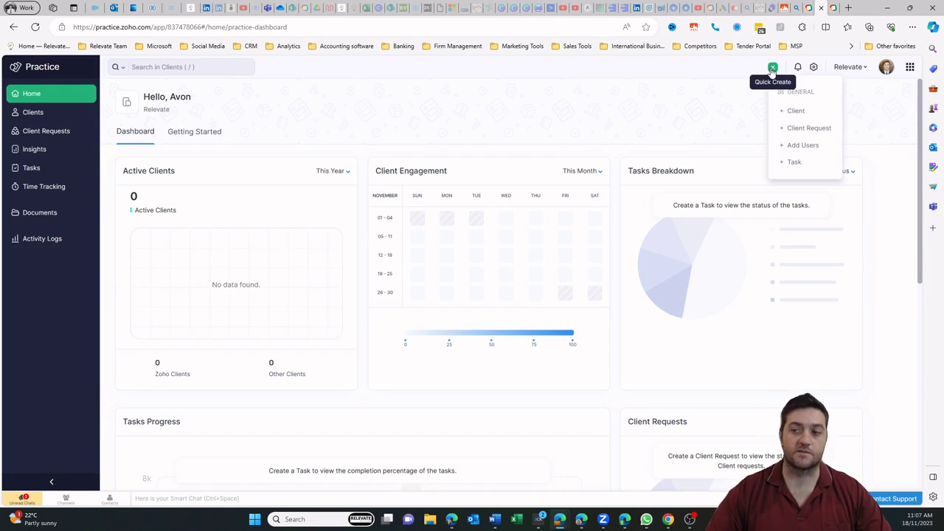